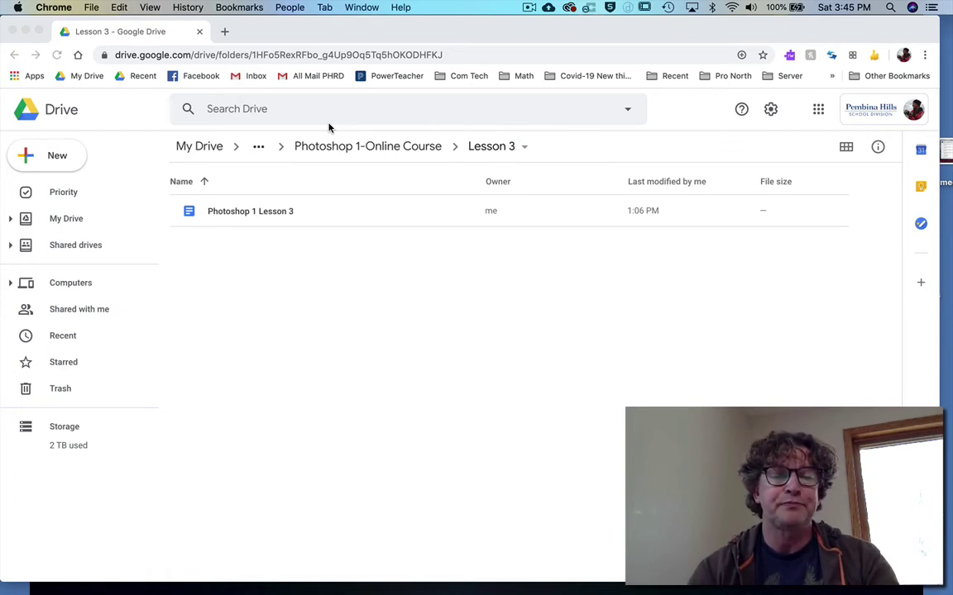
- Launch Photoshop from the Dock with Cmd+Opt+Shift held, confirming deletion of the Settings File
{"action": "mouse_move", "coordinate": [562, 589]}
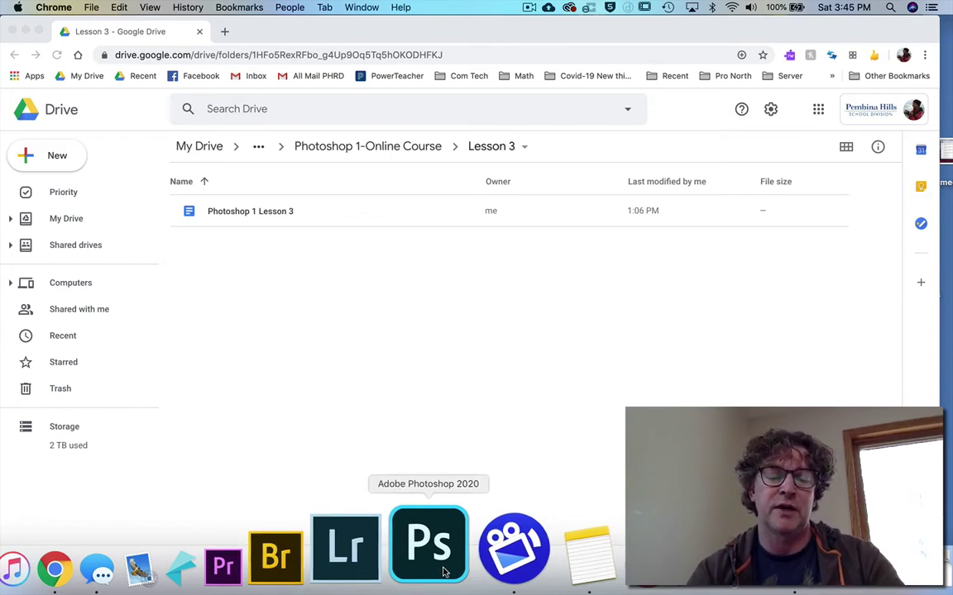
{"action": "left_click", "coordinate": [443, 572]}
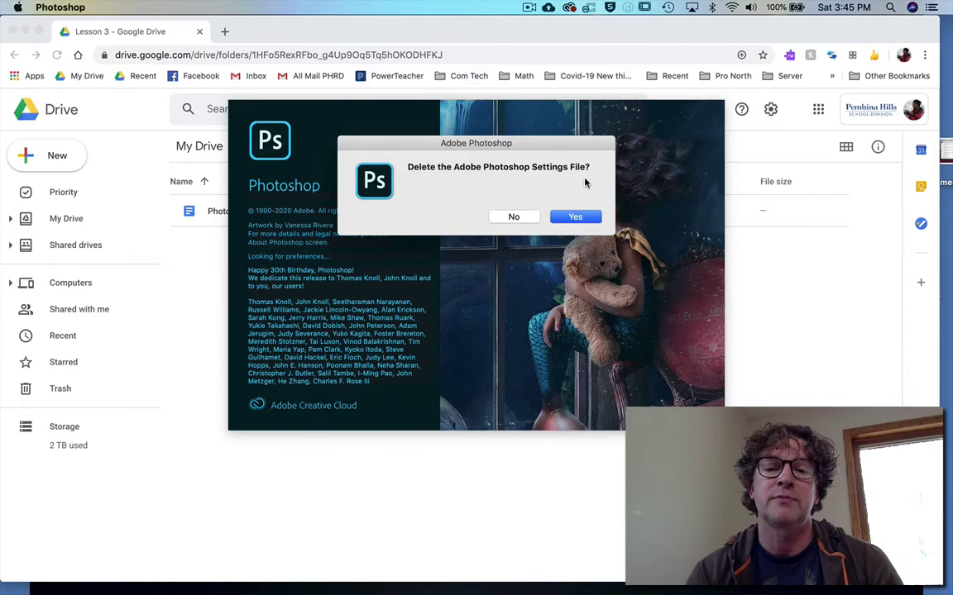
{"action": "left_click", "coordinate": [576, 217]}
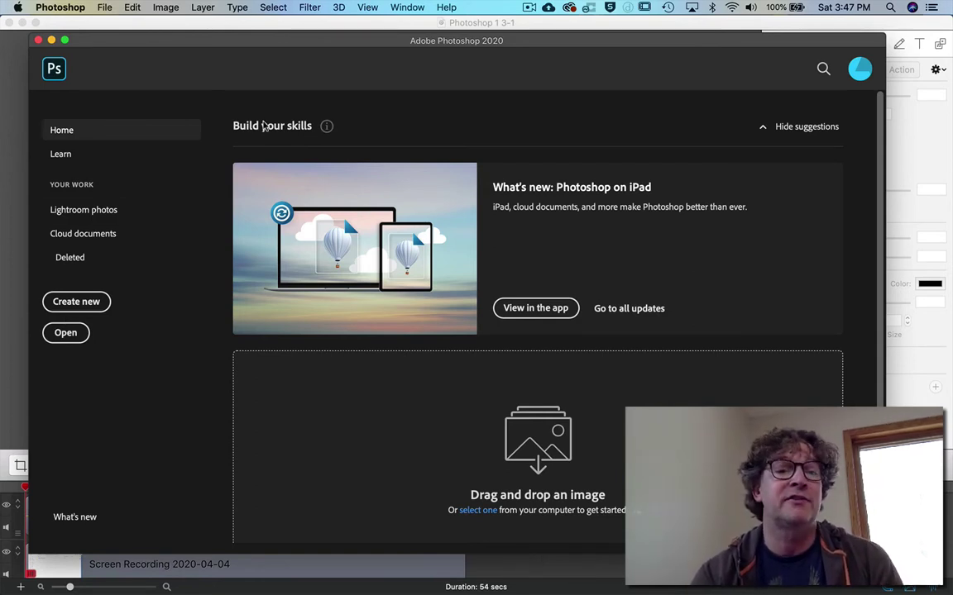
- Review the General preferences under Photoshop > Preferences and accept them with OK
{"action": "left_click", "coordinate": [62, 7]}
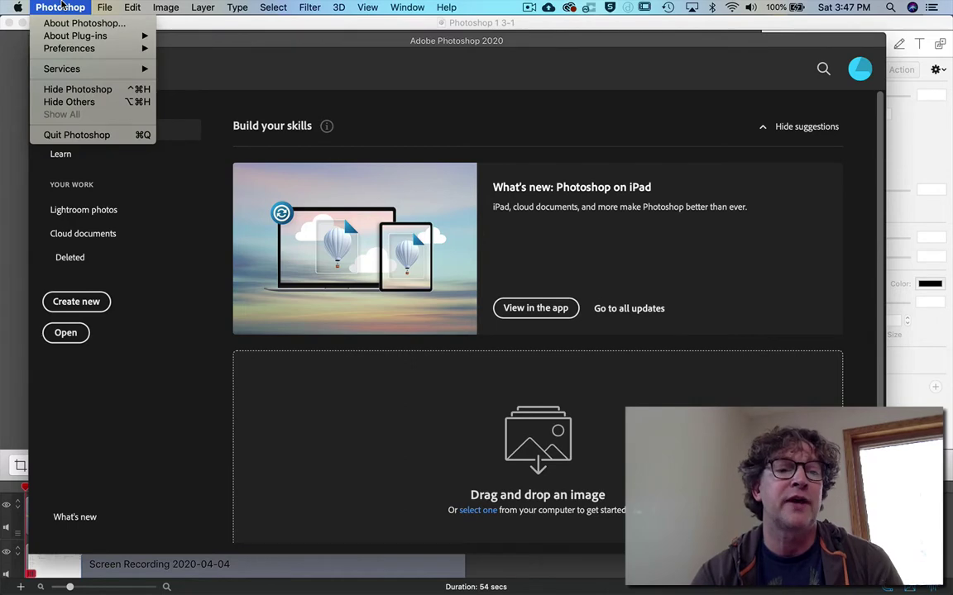
{"action": "mouse_move", "coordinate": [81, 49]}
{"action": "left_click", "coordinate": [209, 50]}
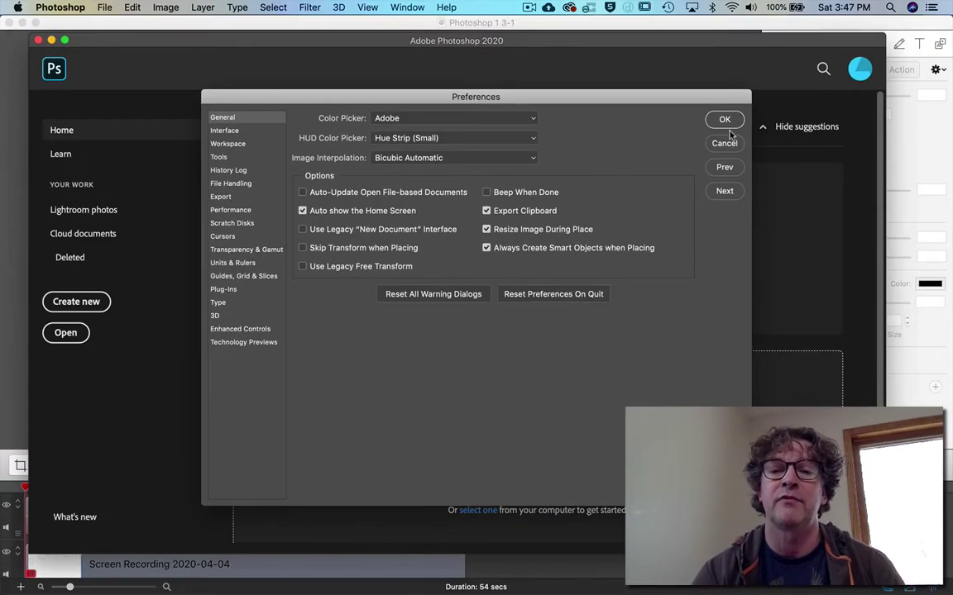
{"action": "left_click", "coordinate": [768, 58]}
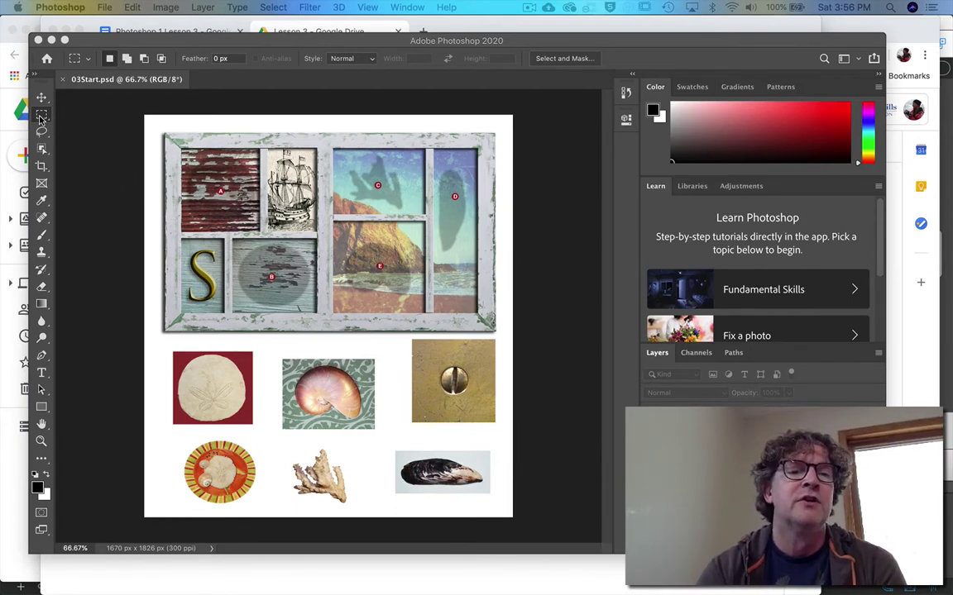
{"action": "left_click", "coordinate": [40, 117]}
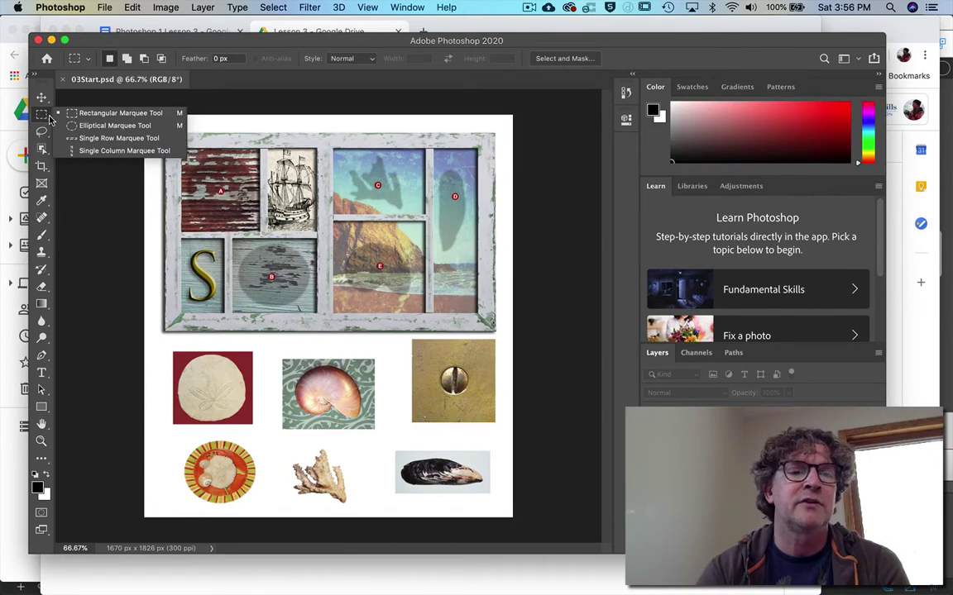
{"action": "left_click", "coordinate": [42, 117]}
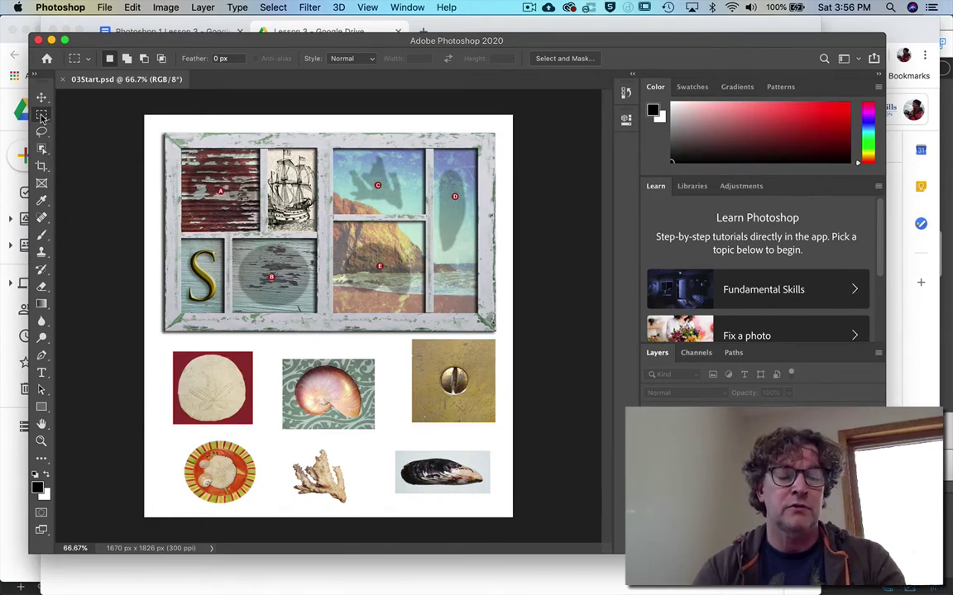
{"action": "key", "text": "z"}
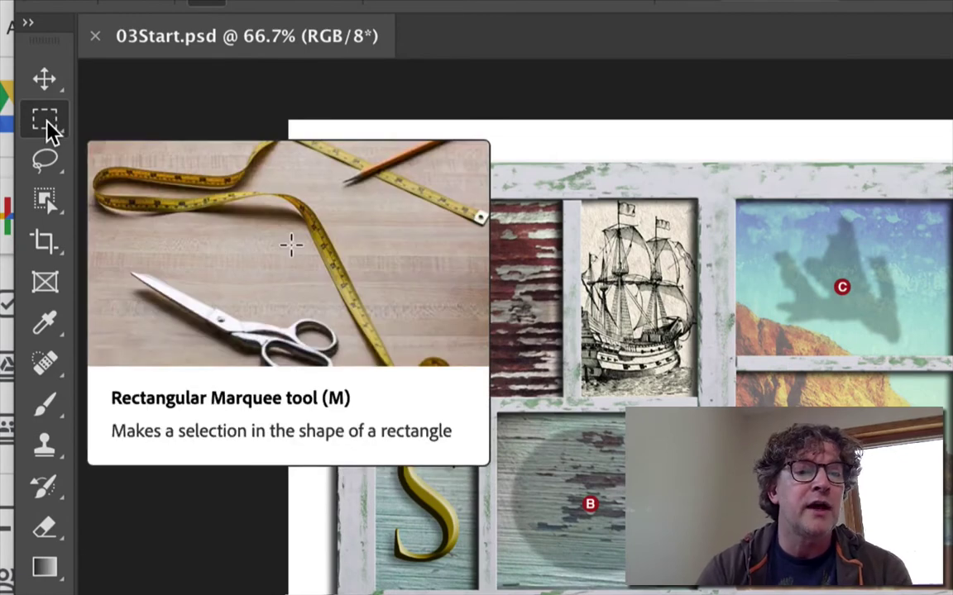
{"action": "right_click", "coordinate": [51, 122]}
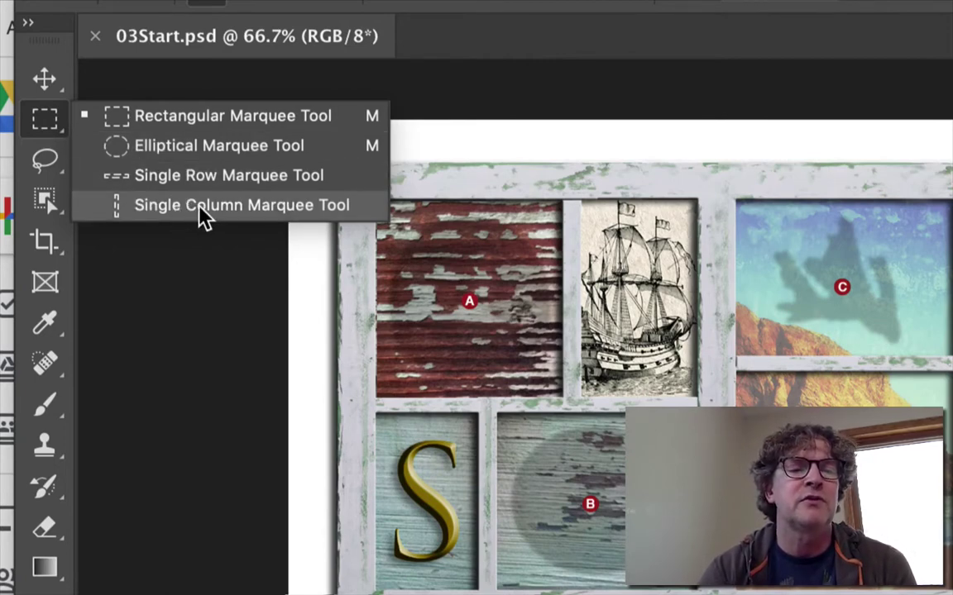
{"action": "left_click", "coordinate": [52, 131]}
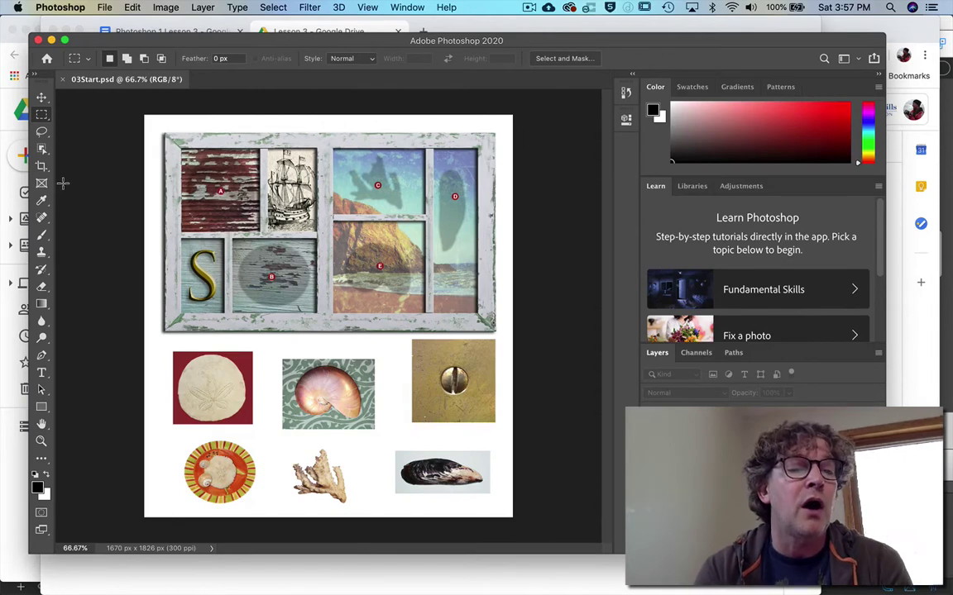
- Draw a freehand Lasso selection around the middle of the collage
{"action": "left_click", "coordinate": [42, 133]}
{"action": "left_click", "coordinate": [42, 133]}
{"action": "left_click", "coordinate": [64, 134]}
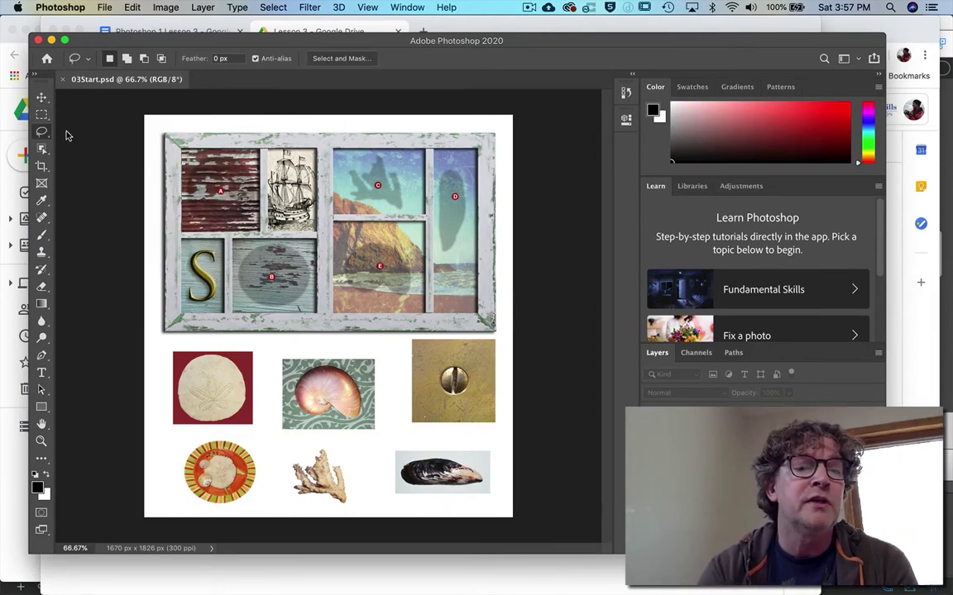
{"action": "left_click", "coordinate": [45, 134]}
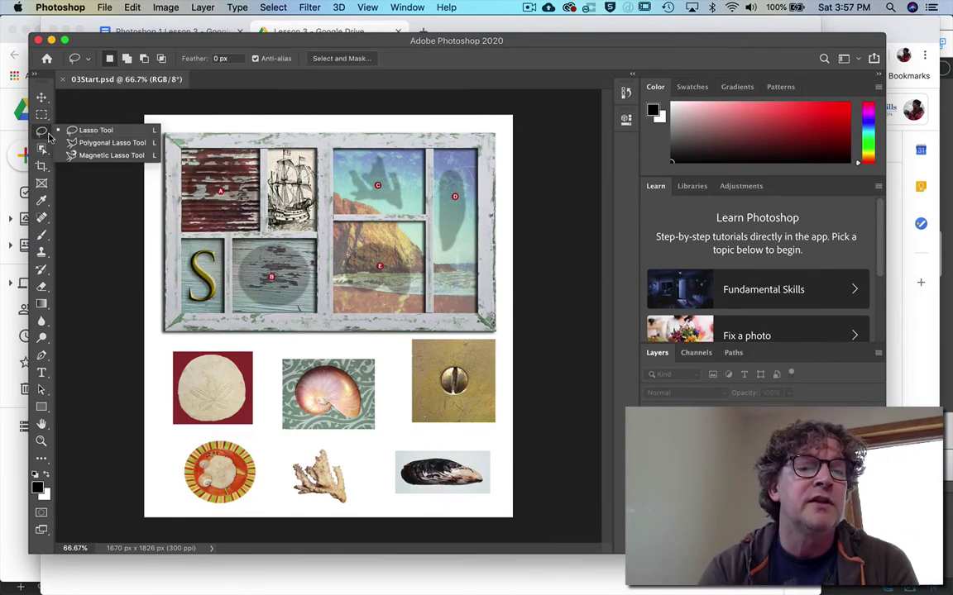
{"action": "left_click", "coordinate": [97, 135]}
{"action": "mouse_move", "coordinate": [312, 177]}
{"action": "left_mouse_down"}
{"action": "mouse_move", "coordinate": [366, 288]}
{"action": "mouse_move", "coordinate": [312, 176]}
{"action": "left_mouse_up"}
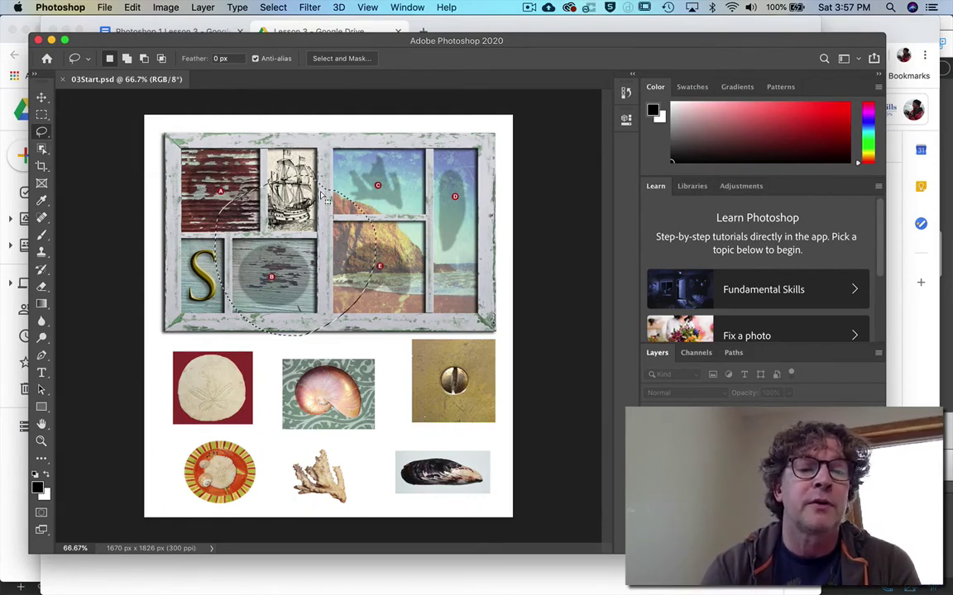
- Make a Polygonal Lasso selection near the bottom, with corners below the shell and at the brass knob
{"action": "left_click", "coordinate": [44, 132]}
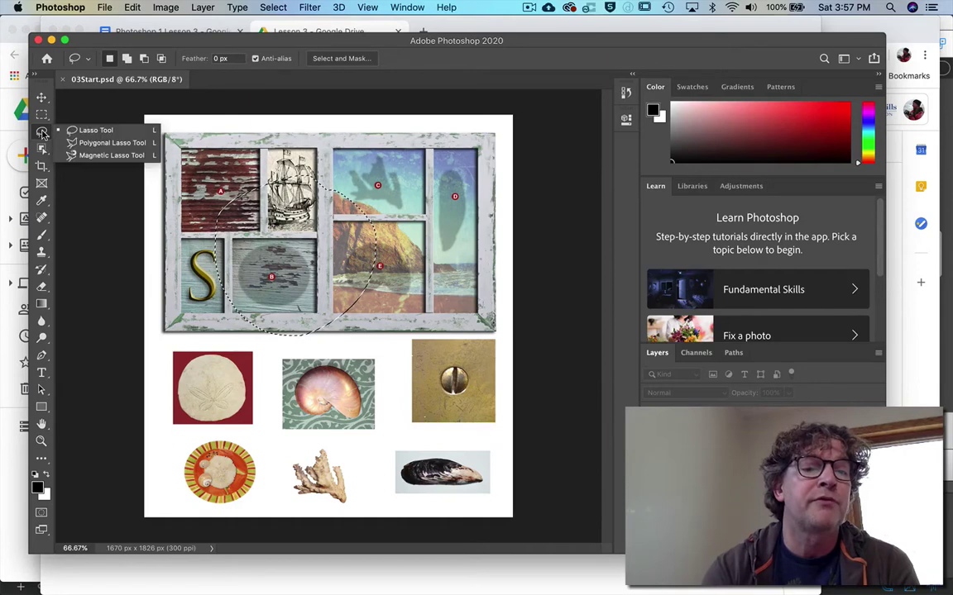
{"action": "left_click", "coordinate": [86, 150]}
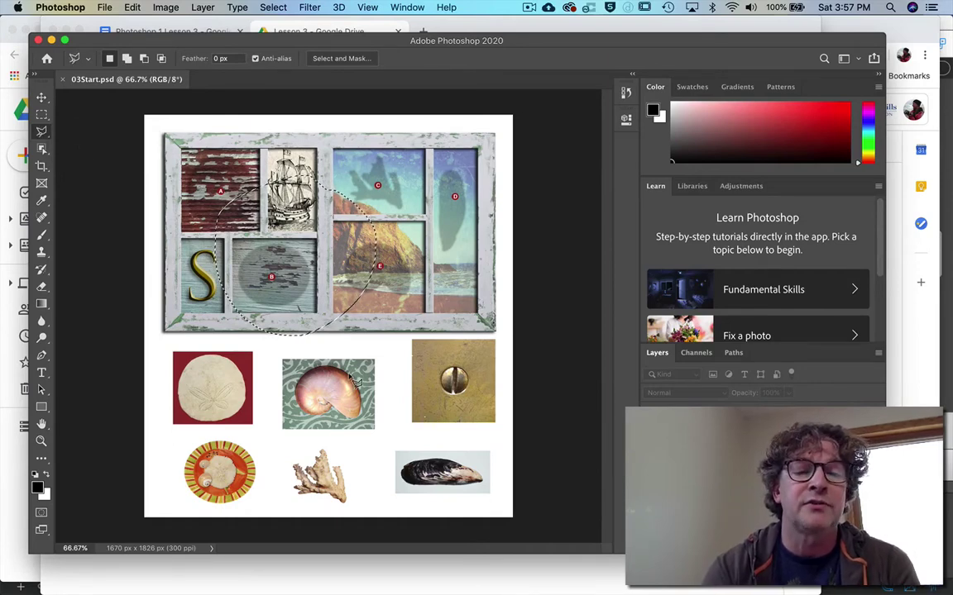
{"action": "left_click", "coordinate": [314, 337]}
{"action": "left_click", "coordinate": [412, 443]}
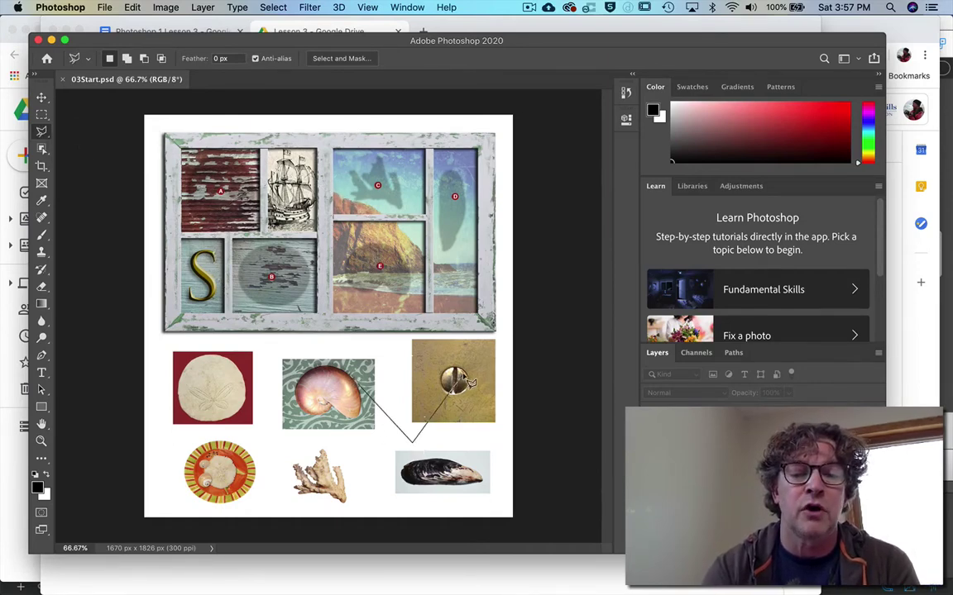
{"action": "left_click", "coordinate": [453, 382]}
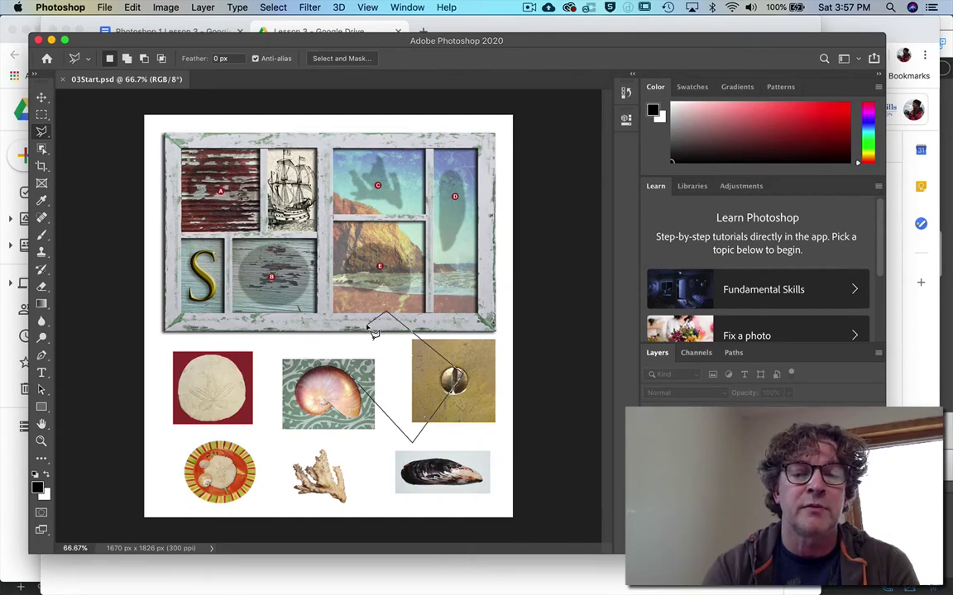
{"action": "double_click", "coordinate": [372, 318]}
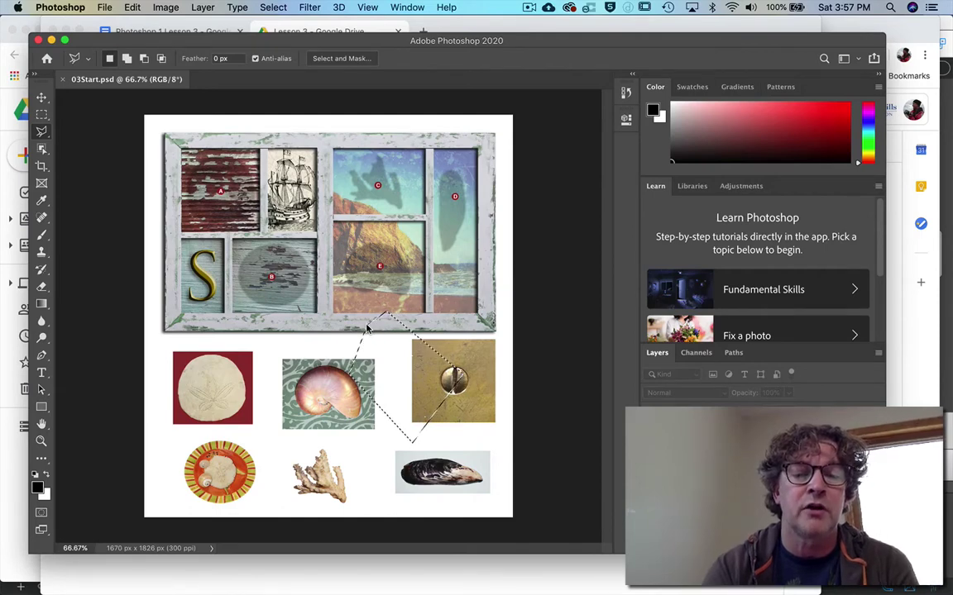
- Choose the Magnetic Lasso Tool and deselect with Cmd+D
{"action": "left_click", "coordinate": [41, 131]}
{"action": "left_click", "coordinate": [86, 157]}
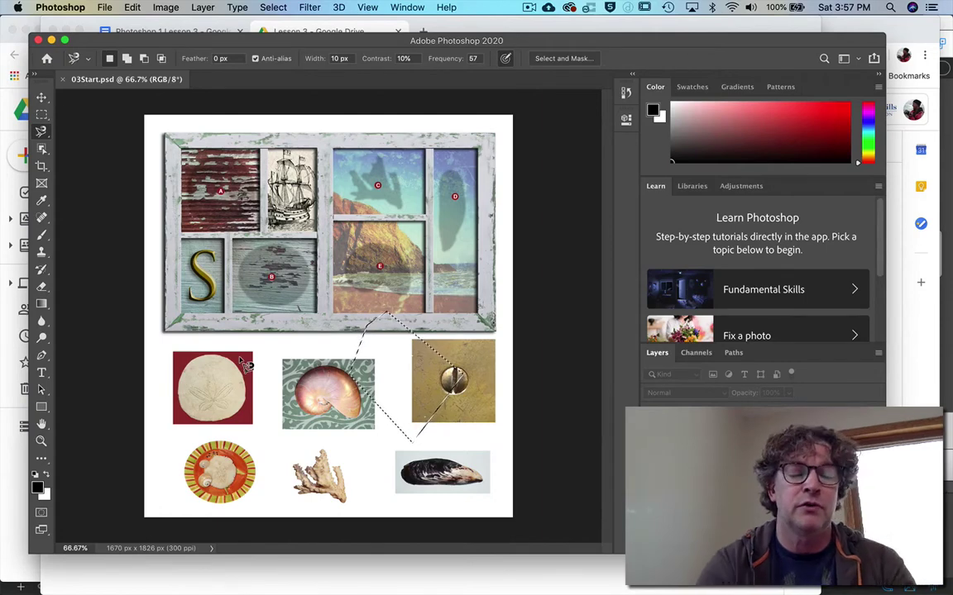
{"action": "key", "text": "super+d"}
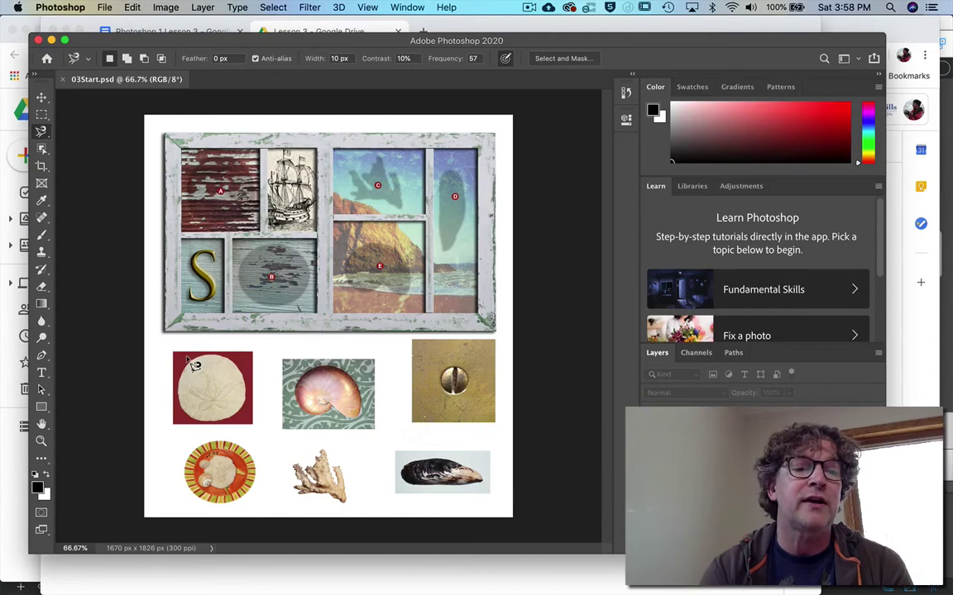
- Activate the Object Selection tool with W and view its flyout of Quick Selection and Magic Wand
{"action": "key", "text": "w"}
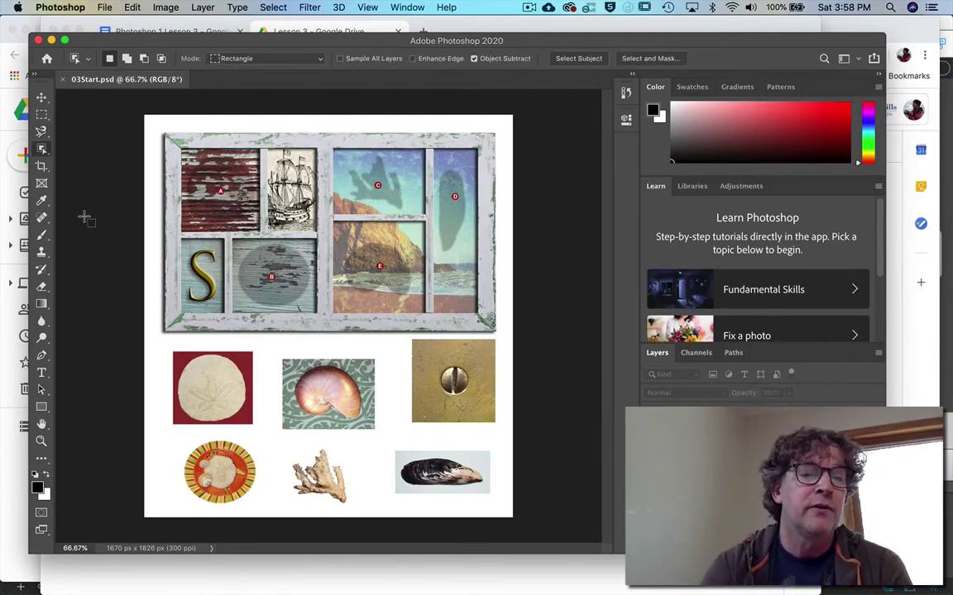
{"action": "left_click", "coordinate": [42, 151]}
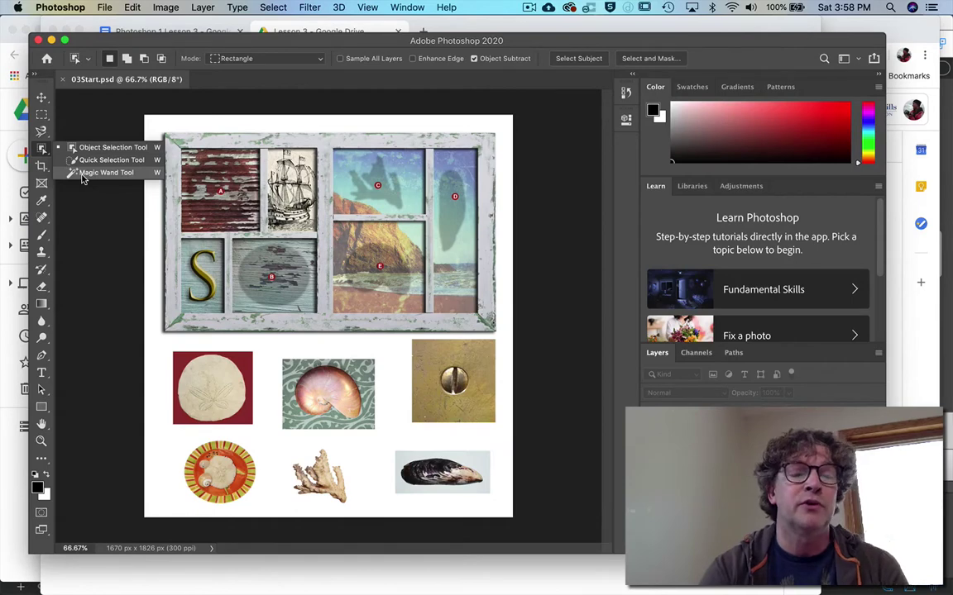
{"action": "left_click", "coordinate": [46, 154]}
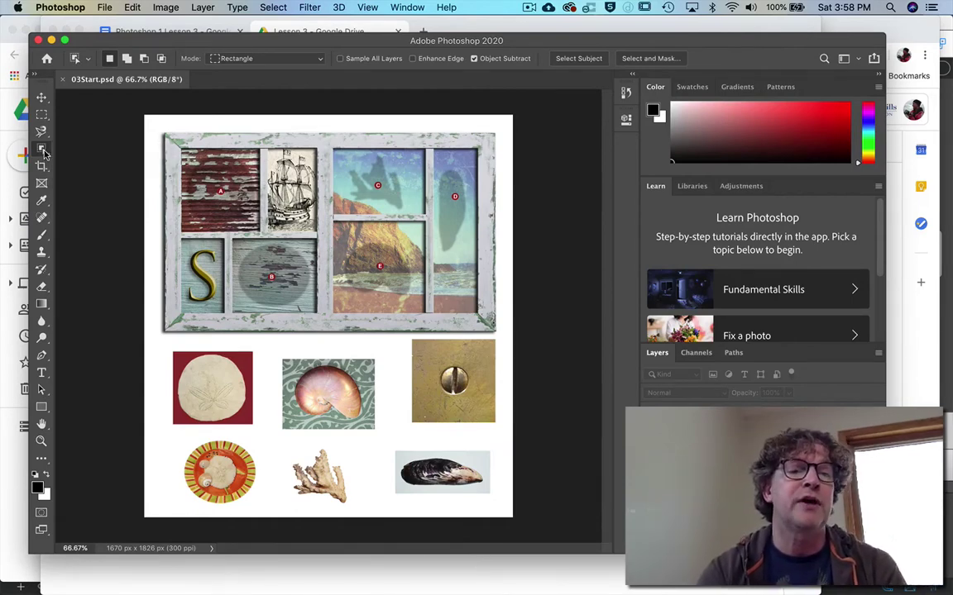
{"action": "left_click", "coordinate": [45, 154]}
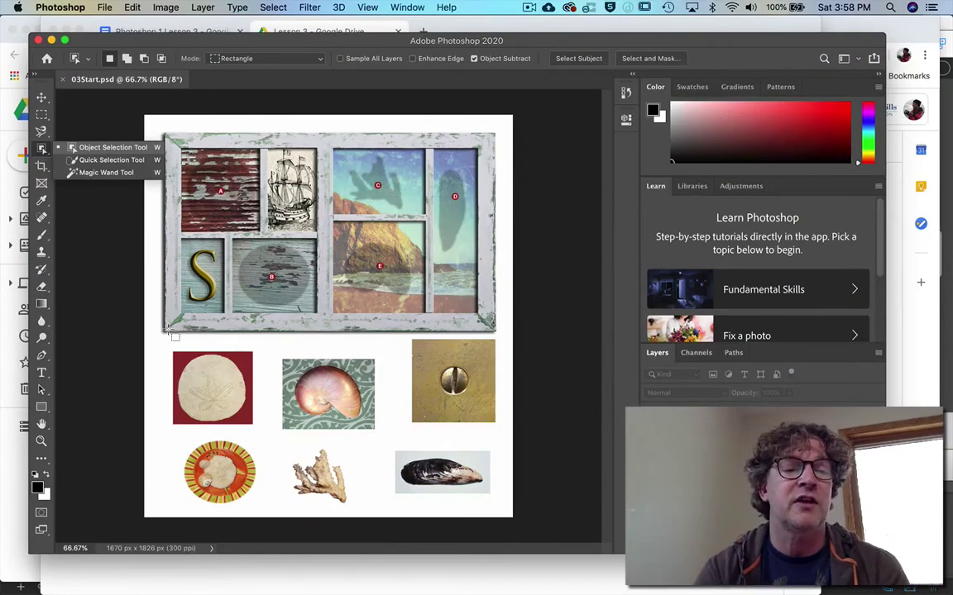
{"action": "left_click", "coordinate": [170, 339]}
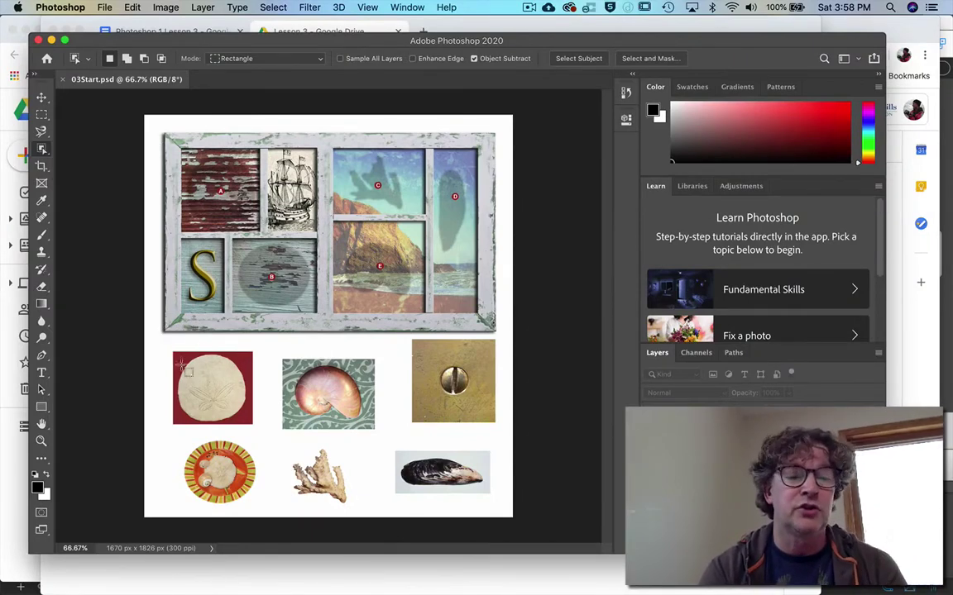
- Choose File > Save As, tick Don't show again, and pick Save on your computer
{"action": "left_click", "coordinate": [98, 7]}
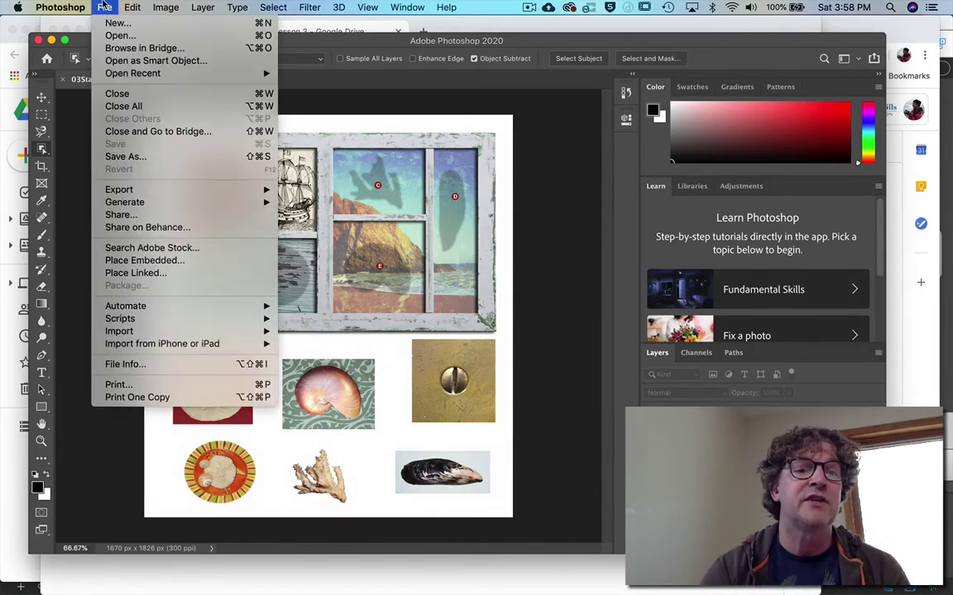
{"action": "left_click", "coordinate": [125, 156]}
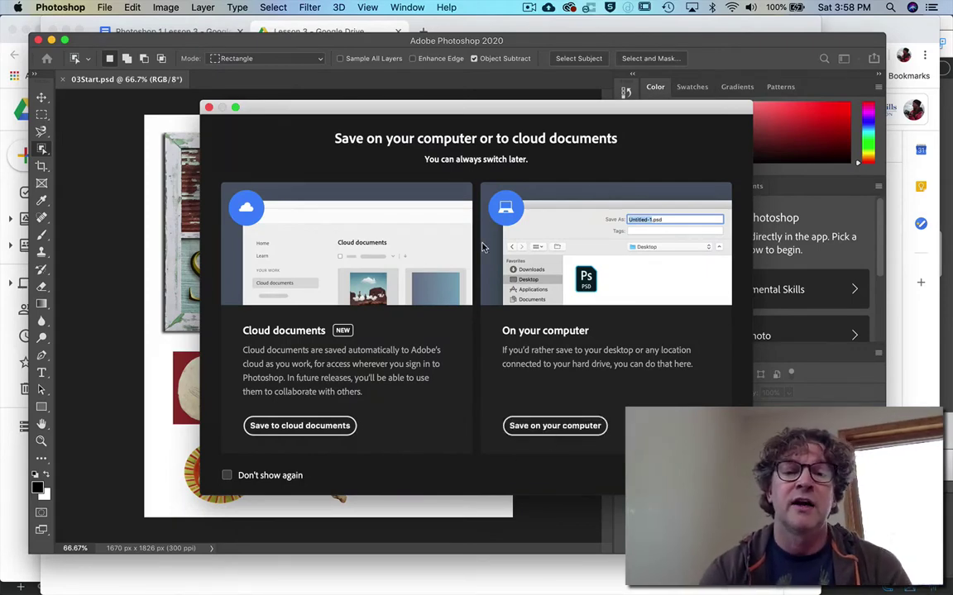
{"action": "left_click", "coordinate": [245, 478]}
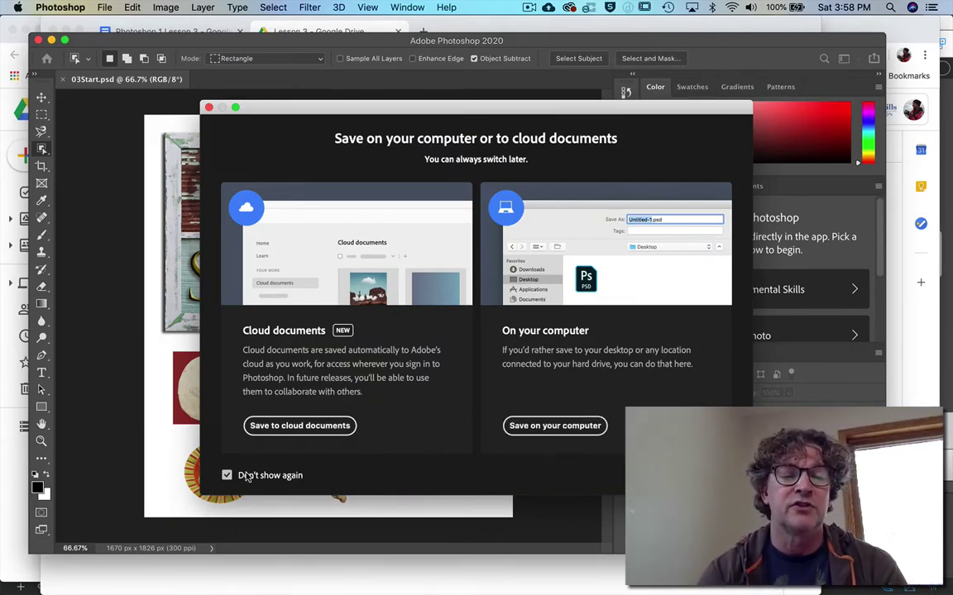
{"action": "left_click", "coordinate": [553, 427]}
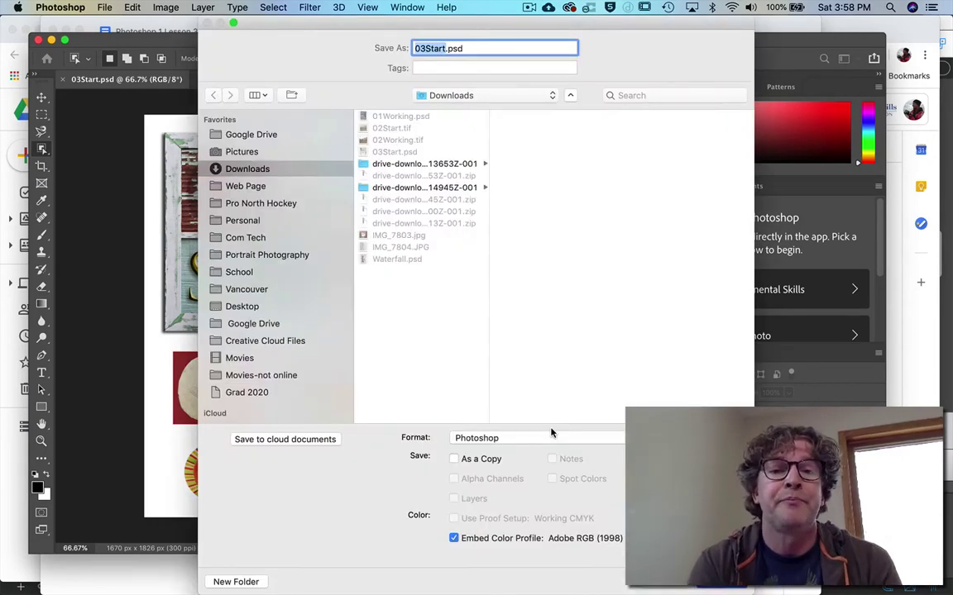
- Save the file as 03Working.psd in Google Drive > Com Tech > Photoshop 1
{"action": "left_click", "coordinate": [447, 48]}
{"action": "key", "text": "BackSpace"}
{"action": "key", "text": "BackSpace"}
{"action": "key", "text": "BackSpace"}
{"action": "key", "text": "BackSpace"}
{"action": "key", "text": "BackSpace"}
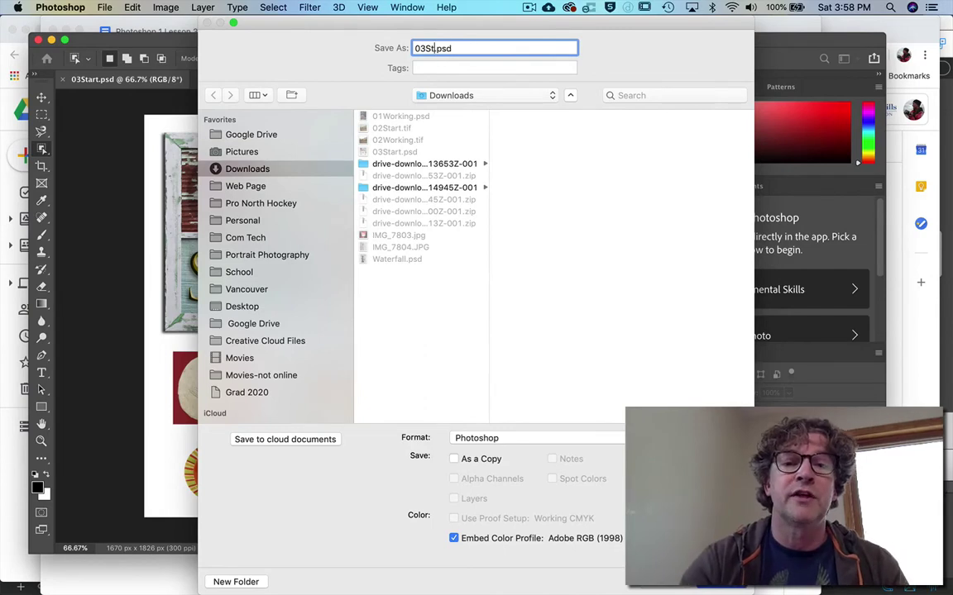
{"action": "type", "text": "Working"}
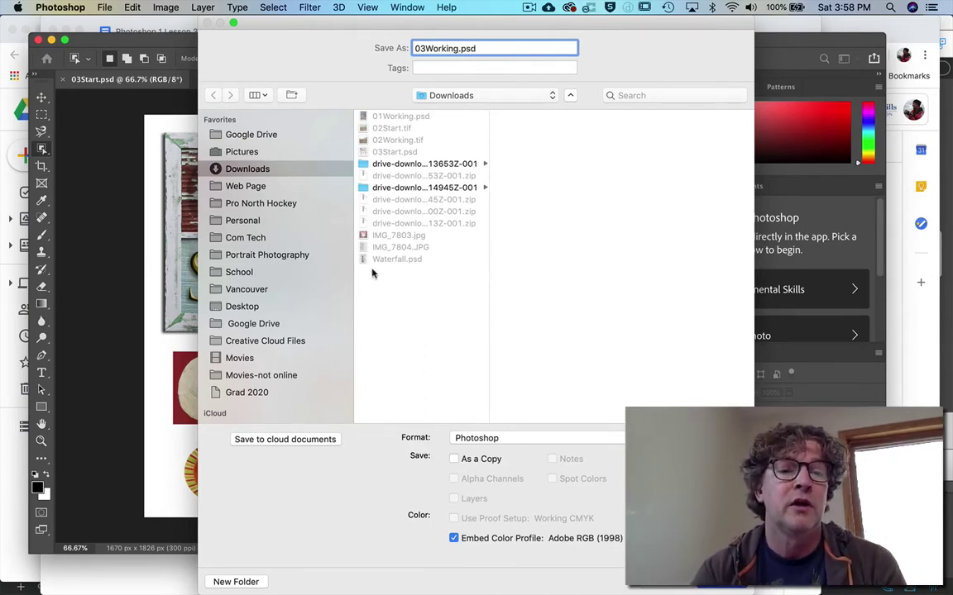
{"action": "left_click", "coordinate": [238, 323]}
{"action": "left_click", "coordinate": [418, 116]}
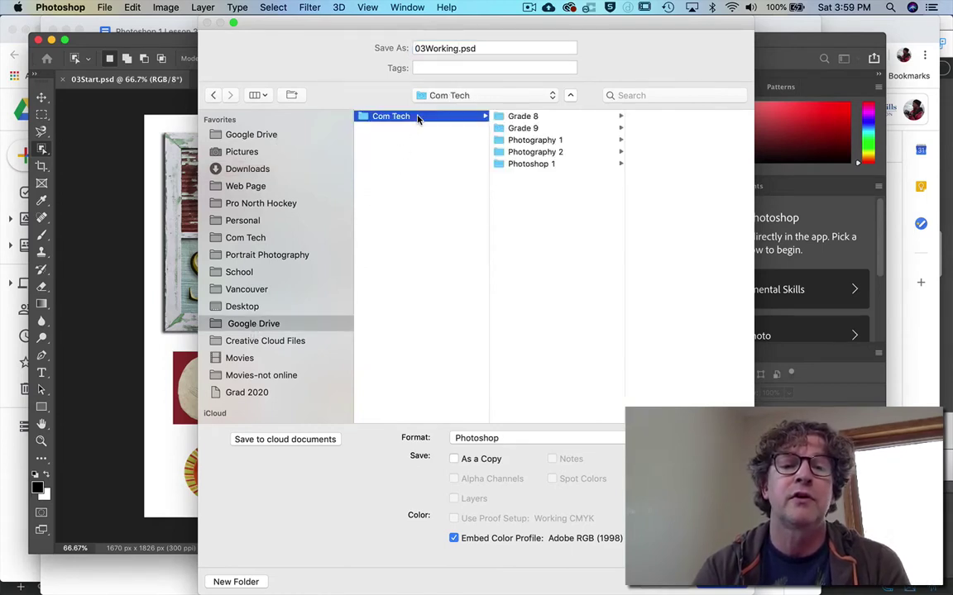
{"action": "left_click", "coordinate": [550, 163]}
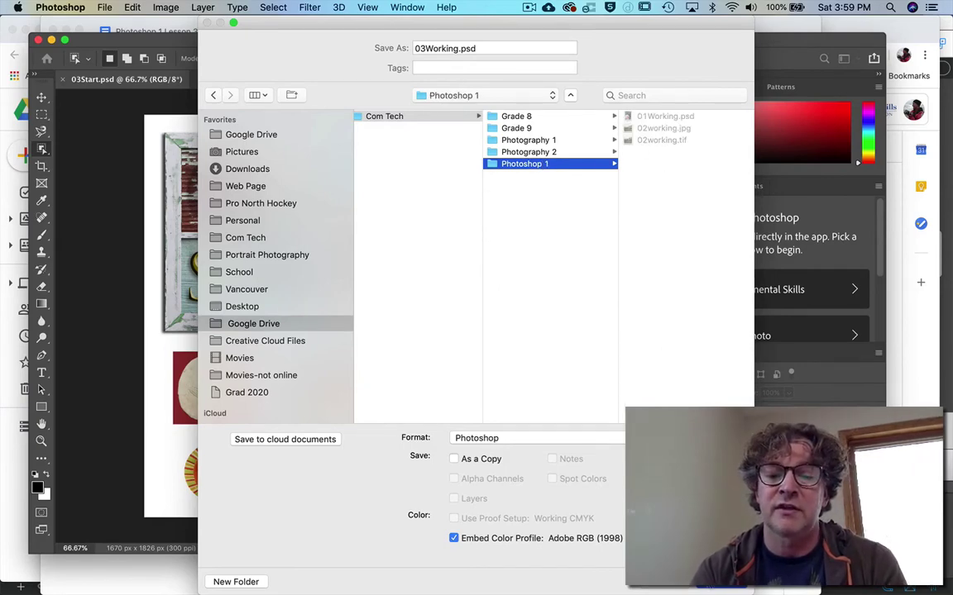
{"action": "key", "text": "Return"}
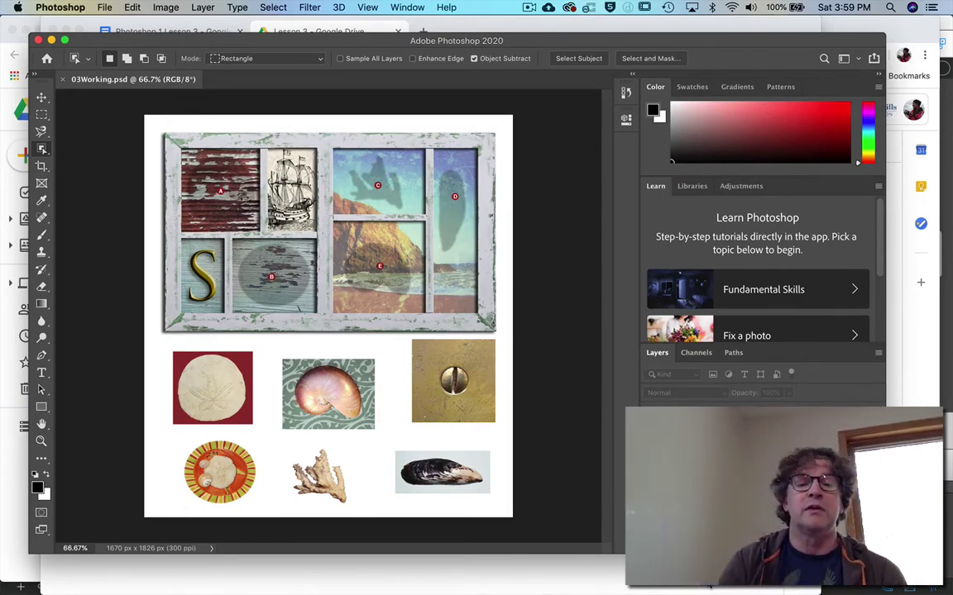
- Zoom in on the sand dollar with the Zoom tool and pan until it fills the window
{"action": "key", "text": "z"}
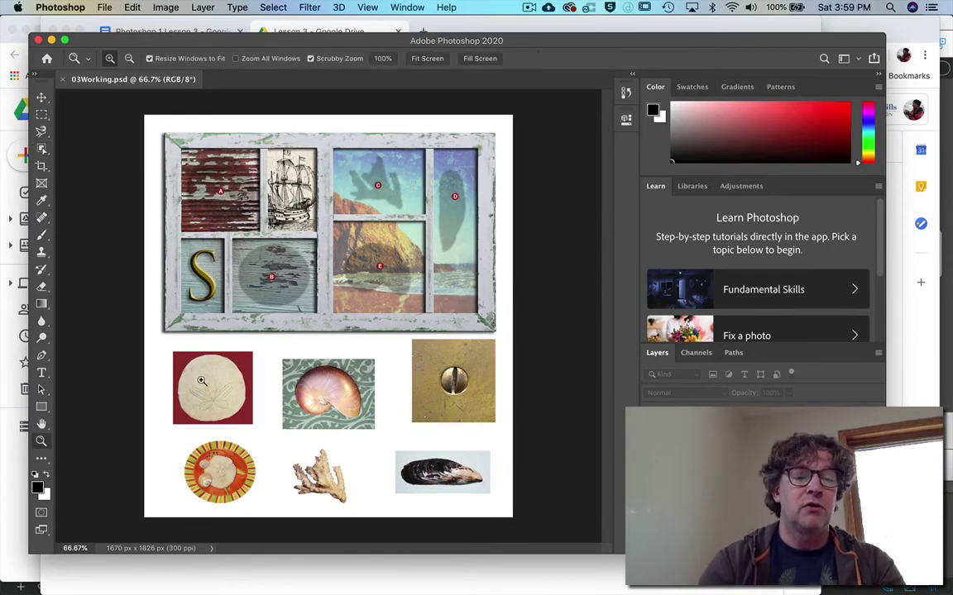
{"action": "left_click_drag", "start_coordinate": [182, 345], "coordinate": [278, 385]}
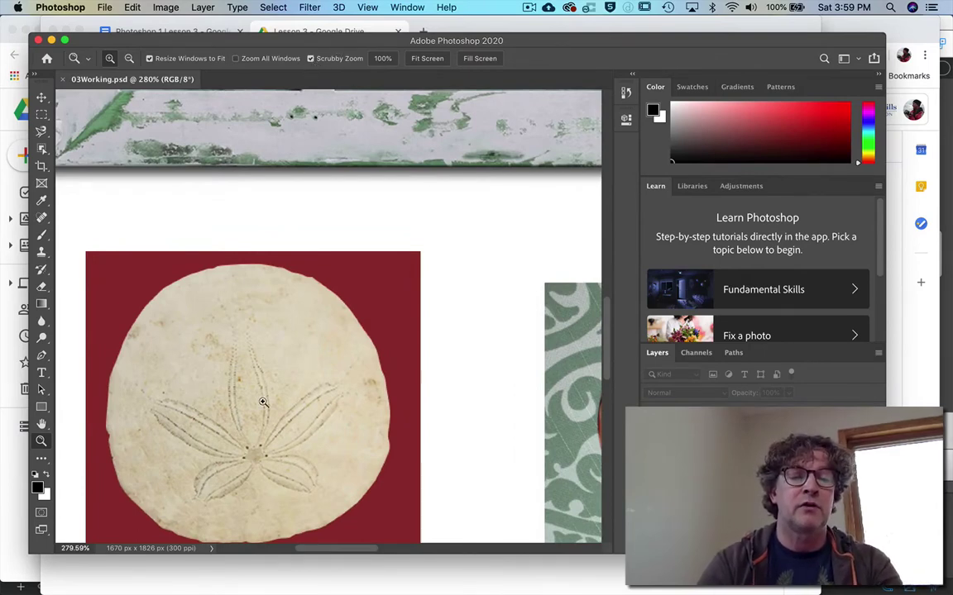
{"action": "left_click_drag", "start_coordinate": [237, 416], "coordinate": [247, 416]}
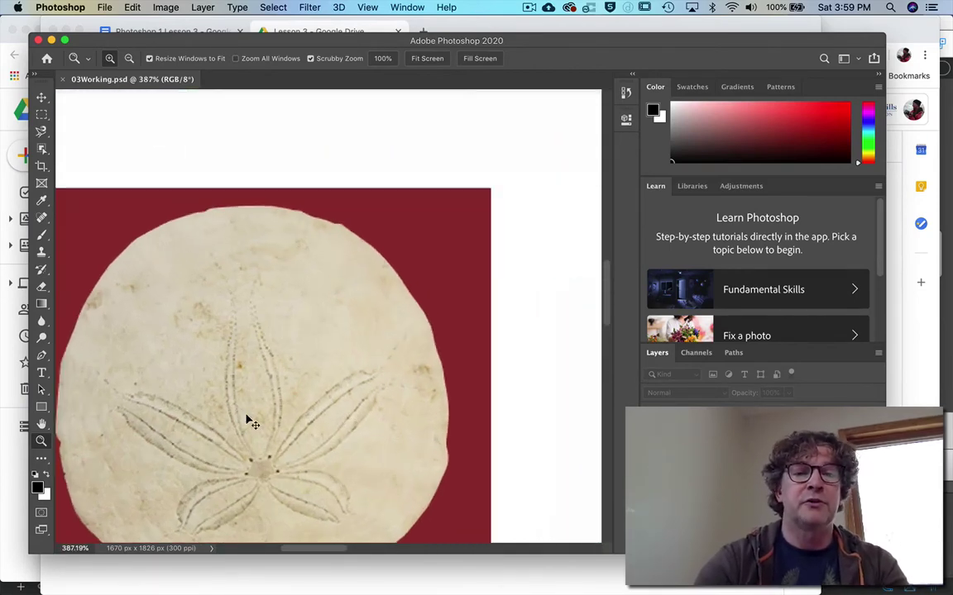
{"action": "key", "text": "super+0"}
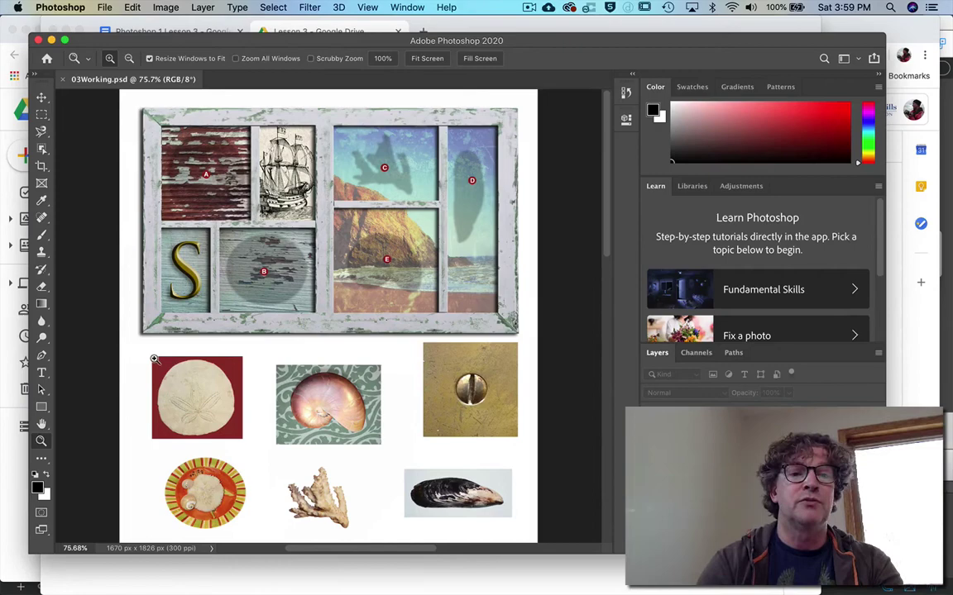
{"action": "left_click_drag", "start_coordinate": [154, 359], "coordinate": [245, 443]}
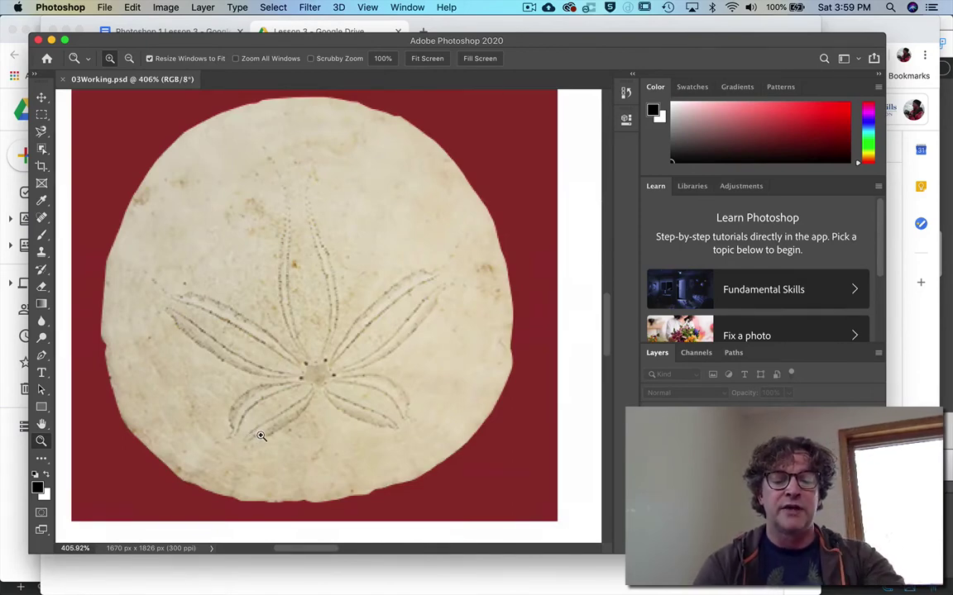
{"action": "left_click_drag", "start_coordinate": [264, 295], "coordinate": [275, 315]}
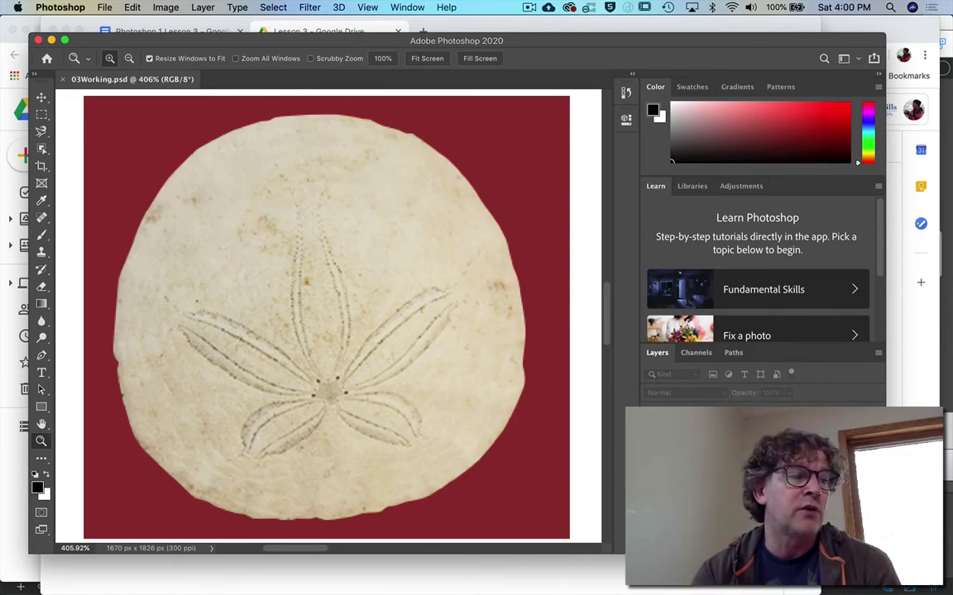
{"action": "left_click", "coordinate": [39, 151]}
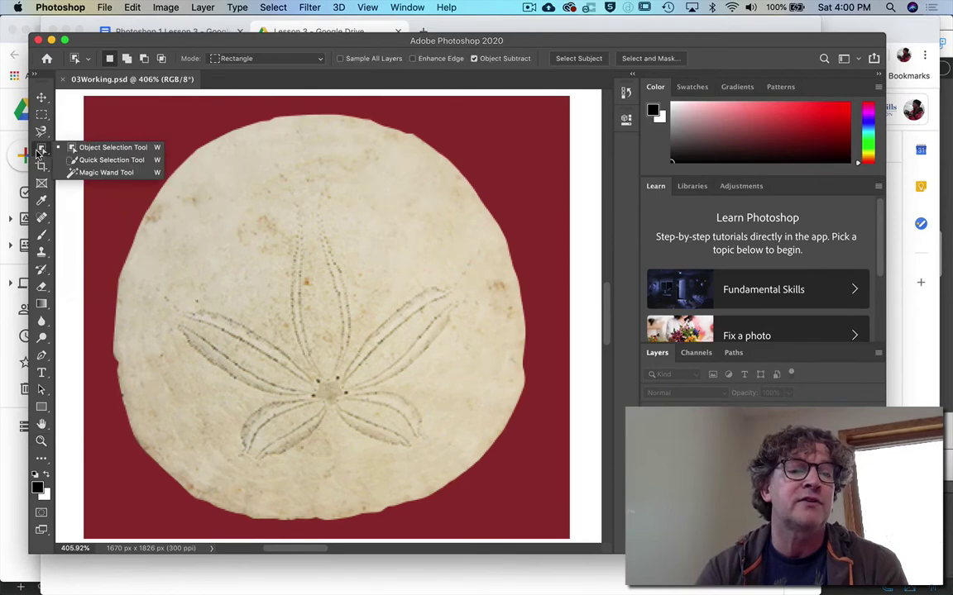
{"action": "left_click", "coordinate": [99, 160]}
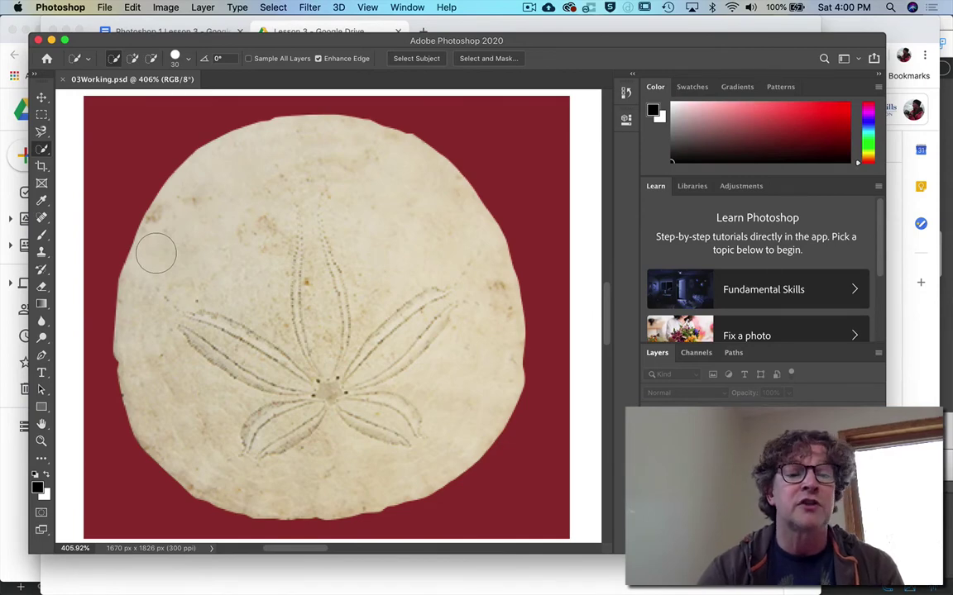
{"action": "left_click", "coordinate": [156, 253]}
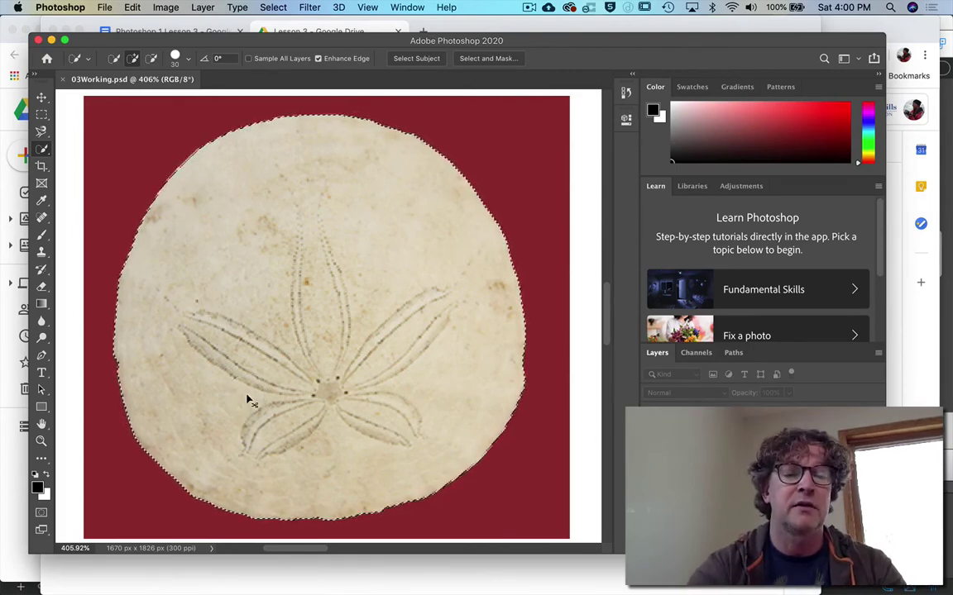
{"action": "key", "text": "super+d"}
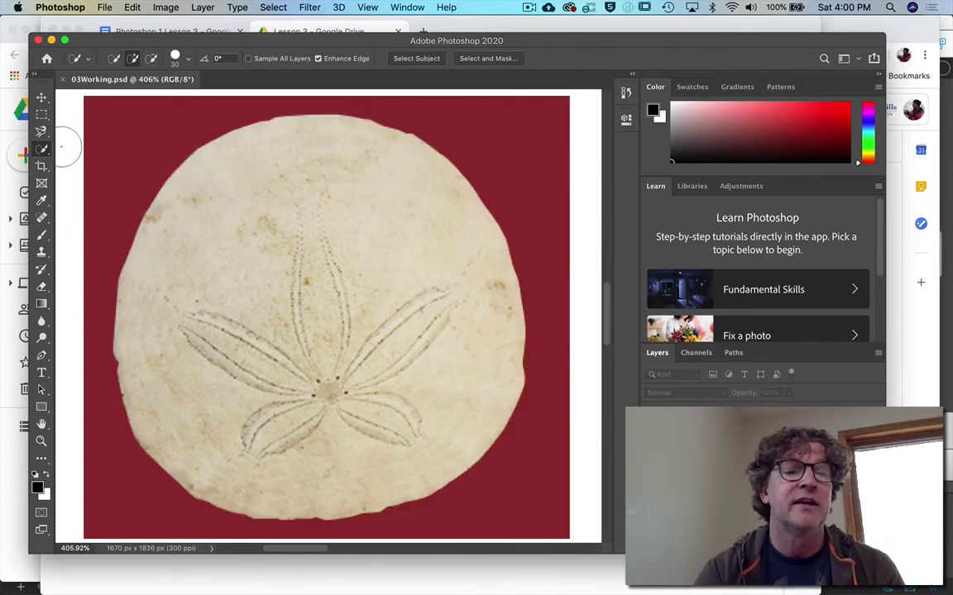
- Enclose the sand dollar in an Object Selection rectangle so the selection snaps to its outline
{"action": "left_click_drag", "start_coordinate": [44, 151], "coordinate": [81, 148]}
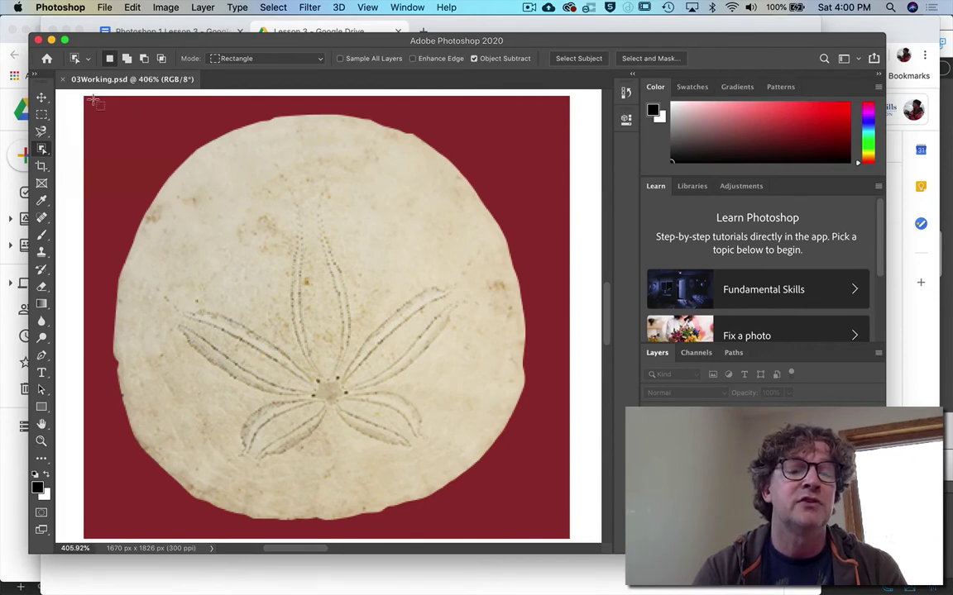
{"action": "left_click_drag", "start_coordinate": [93, 100], "coordinate": [547, 532]}
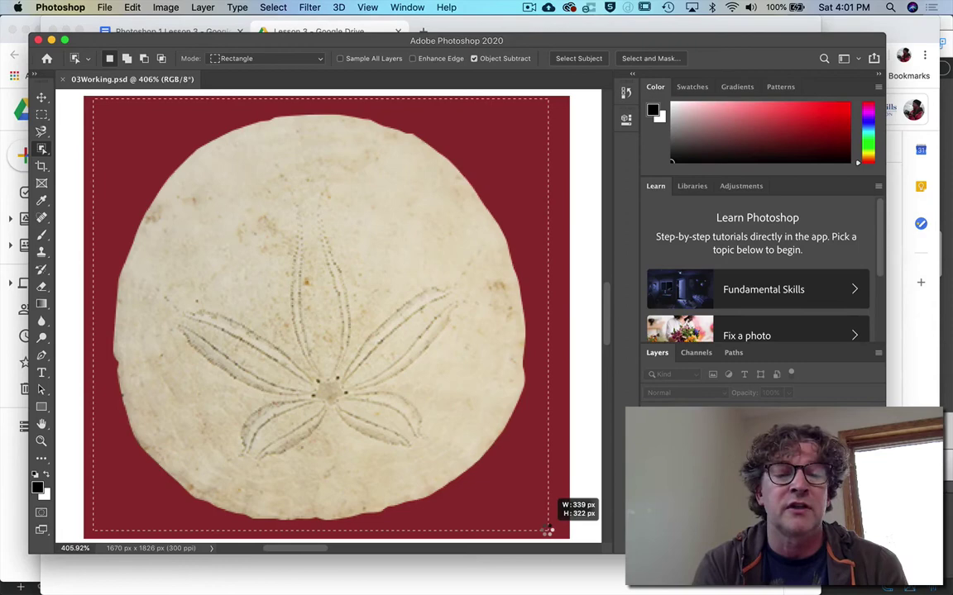
{"action": "left_click_drag", "start_coordinate": [546, 530], "coordinate": [547, 530]}
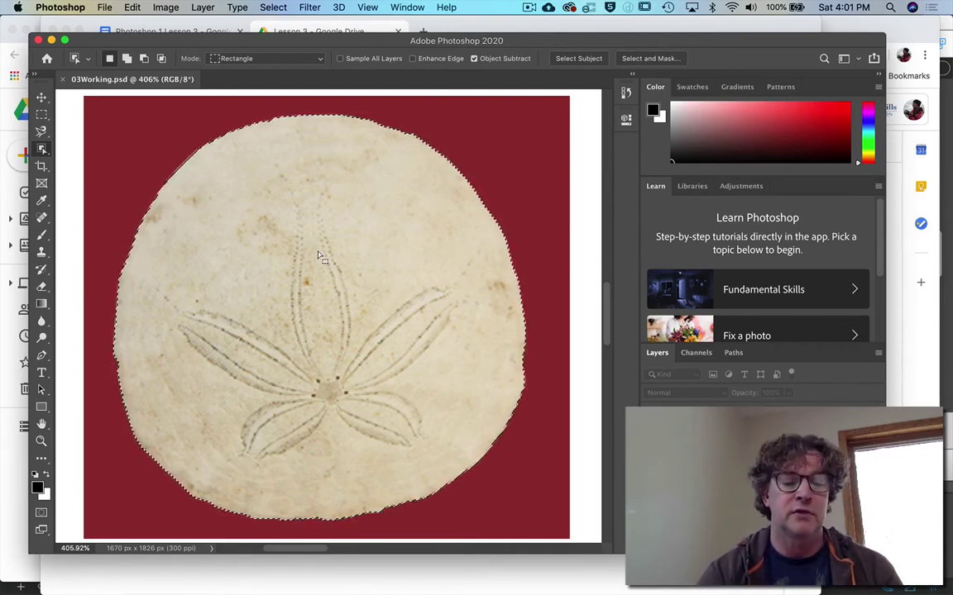
- Fit the collage on screen with Cmd+0 and switch to the Move tool
{"action": "key", "text": "super+0"}
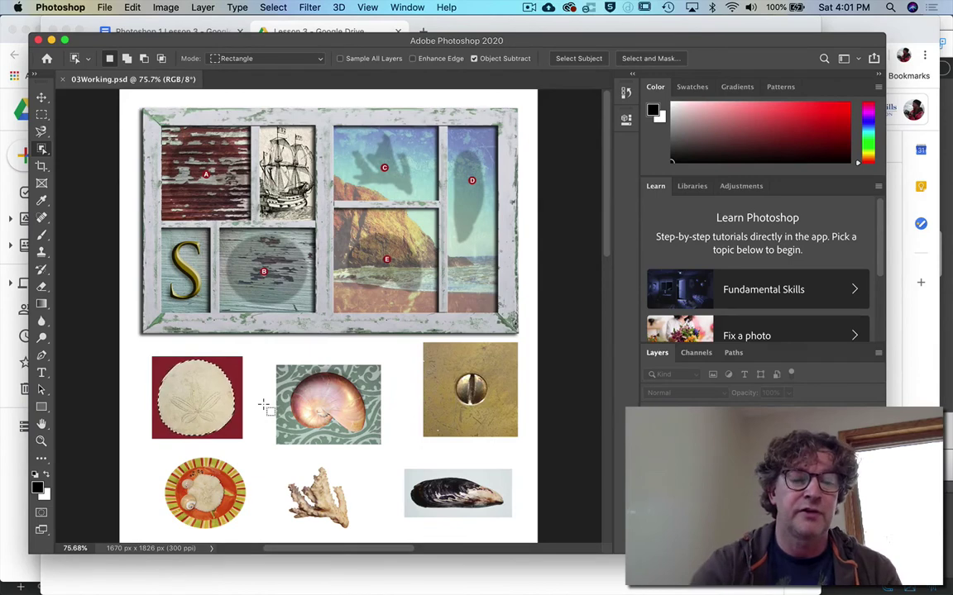
{"action": "key", "text": "v"}
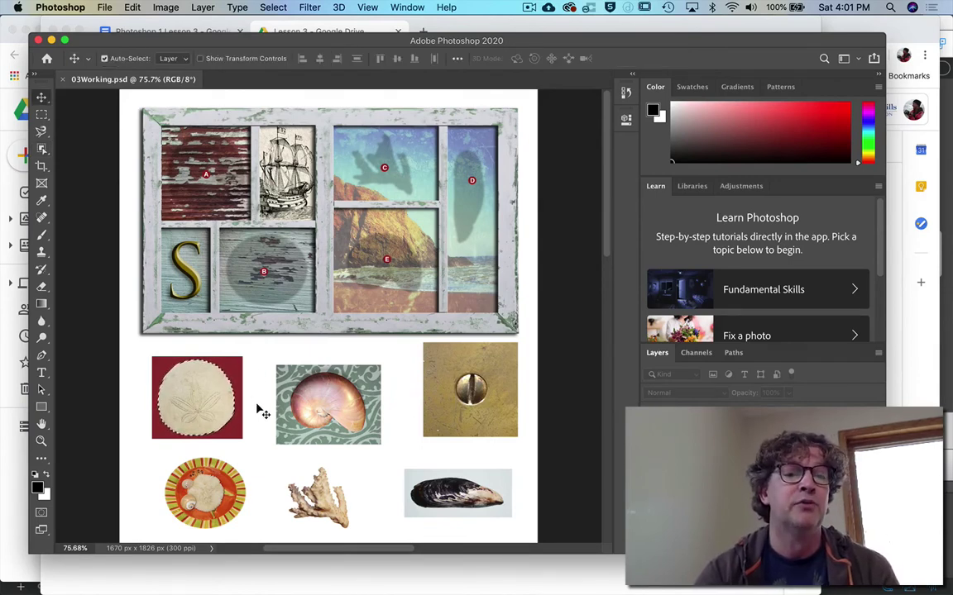
{"action": "left_click", "coordinate": [41, 98]}
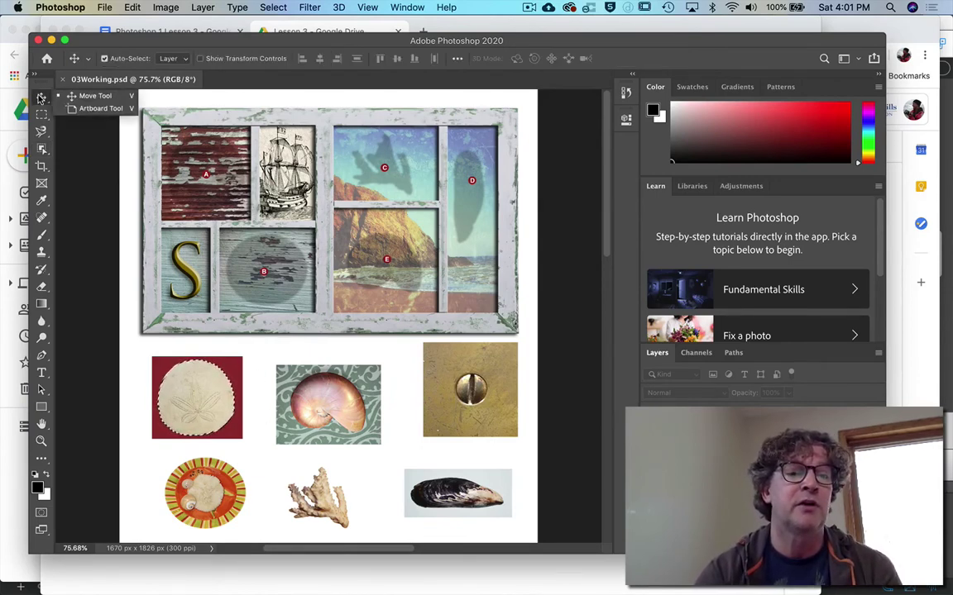
{"action": "left_click", "coordinate": [42, 97]}
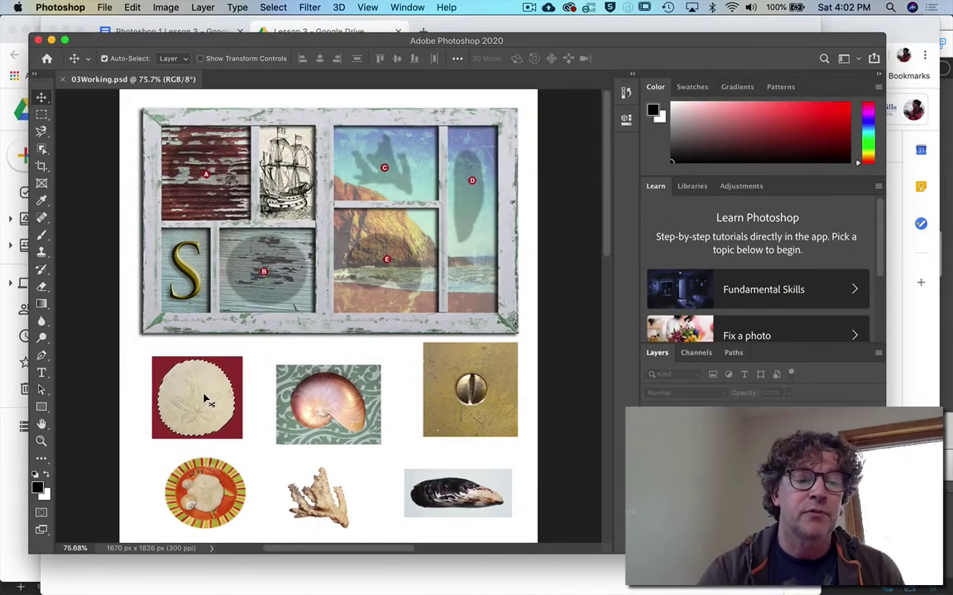
- Drag the sand dollar into the shadow box's top-left compartment, then choose Select > Deselect
{"action": "left_click_drag", "start_coordinate": [206, 397], "coordinate": [213, 173]}
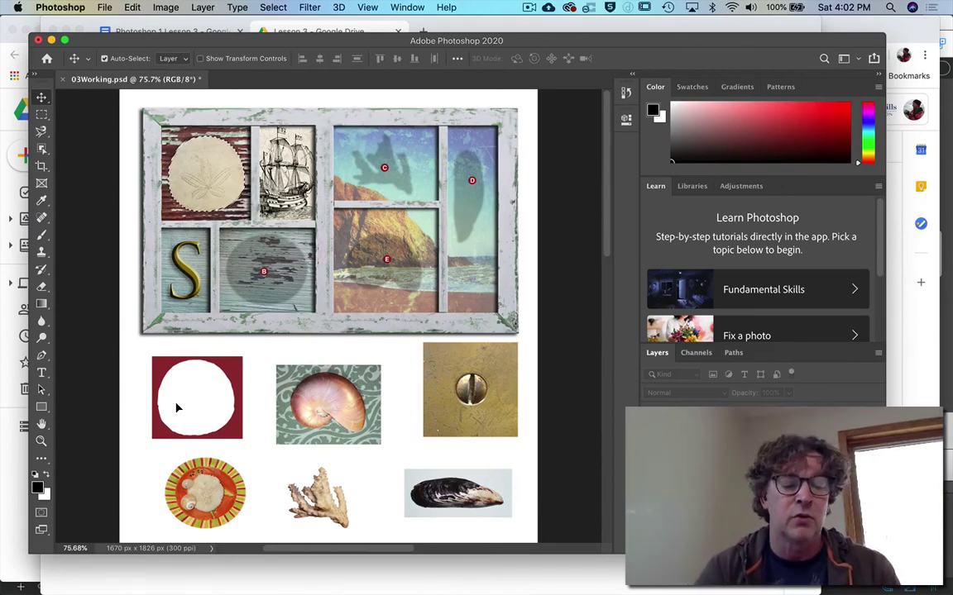
{"action": "left_click", "coordinate": [273, 7]}
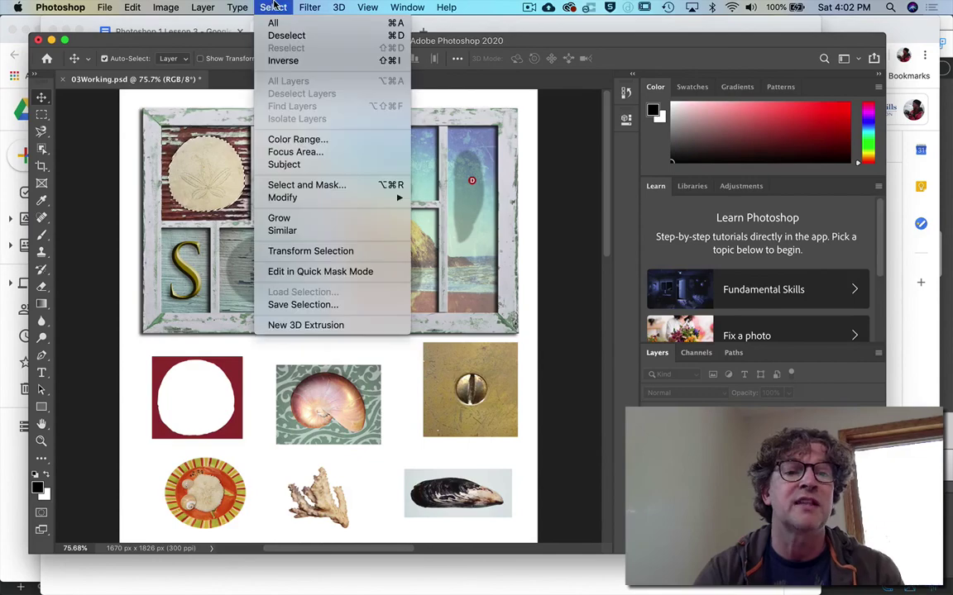
{"action": "left_click", "coordinate": [275, 36]}
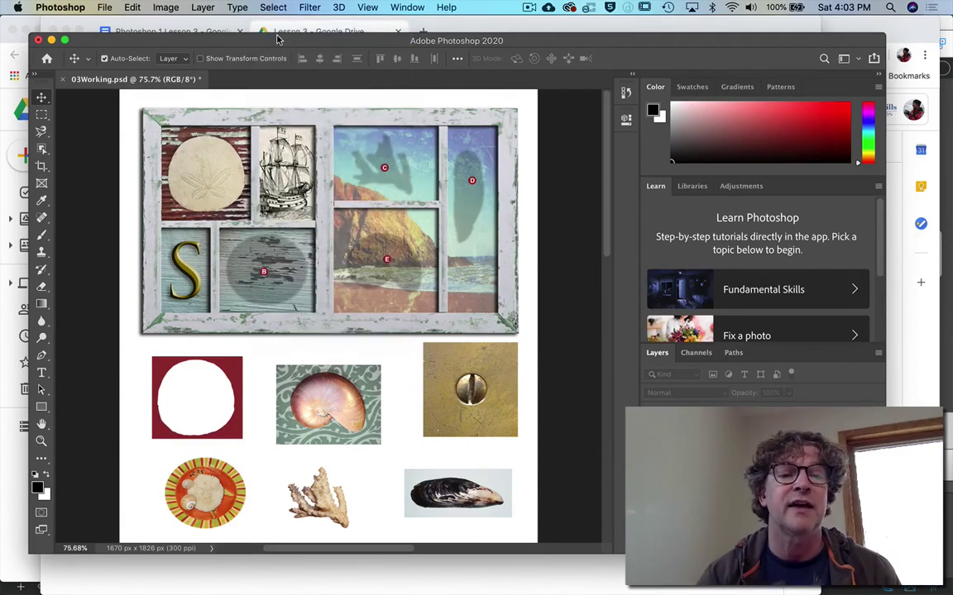